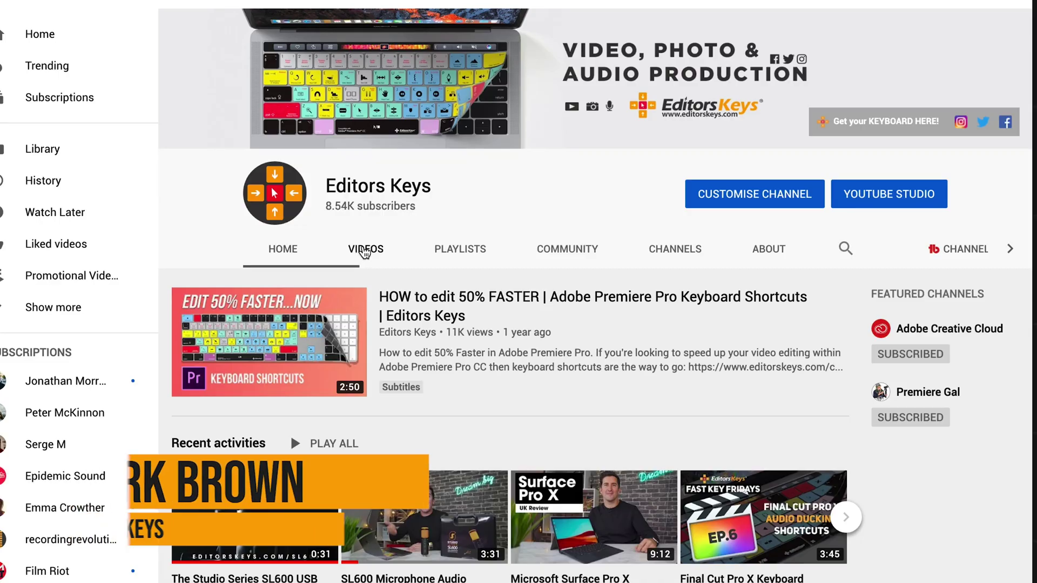
Scroll through the Editors Keys channel's grid of uploaded videos.
scroll(589, 341, down, 5)
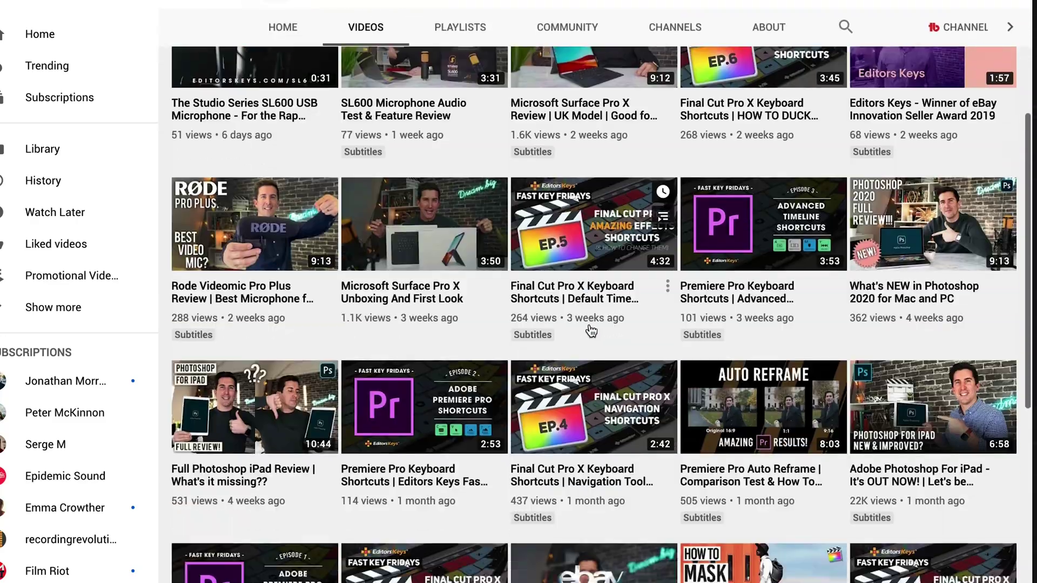
scroll(592, 330, down, 15)
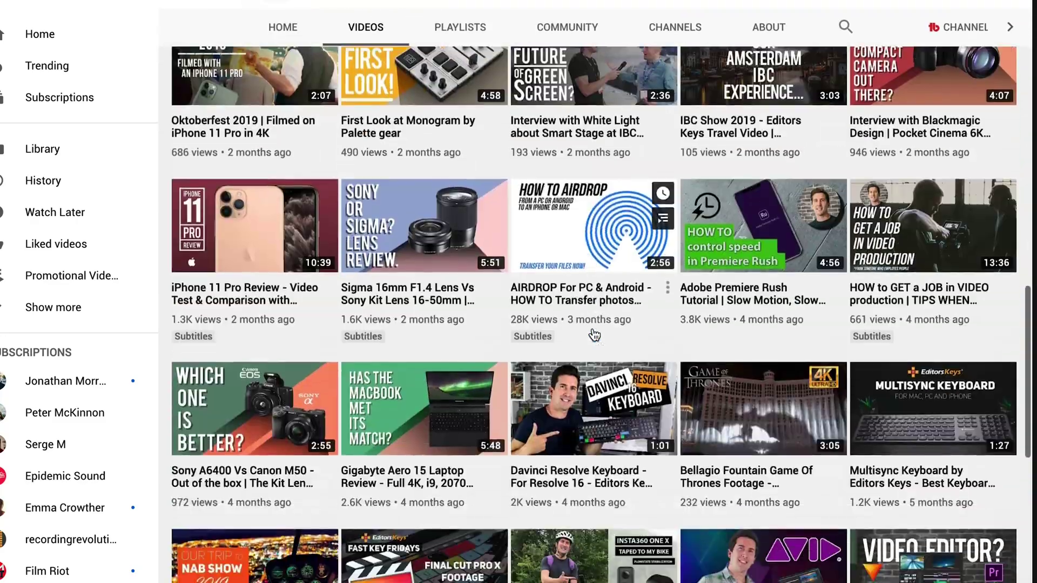
scroll(594, 335, down, 10)
scroll(593, 331, up, 20)
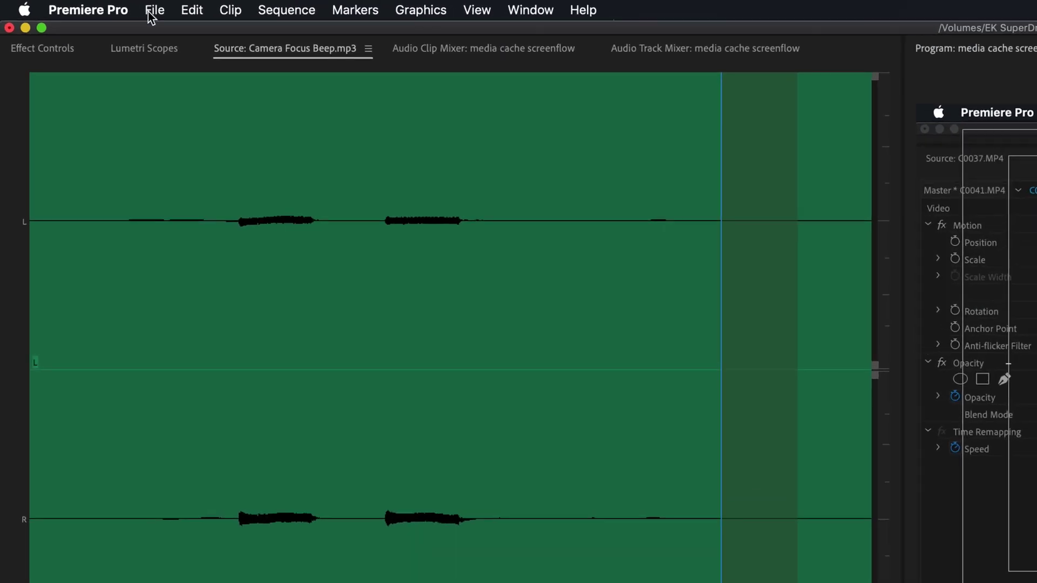
Start a new project with Mercury Playback Engine GPU Acceleration (Metal), declining to overwrite the existing one.
click(63, 4)
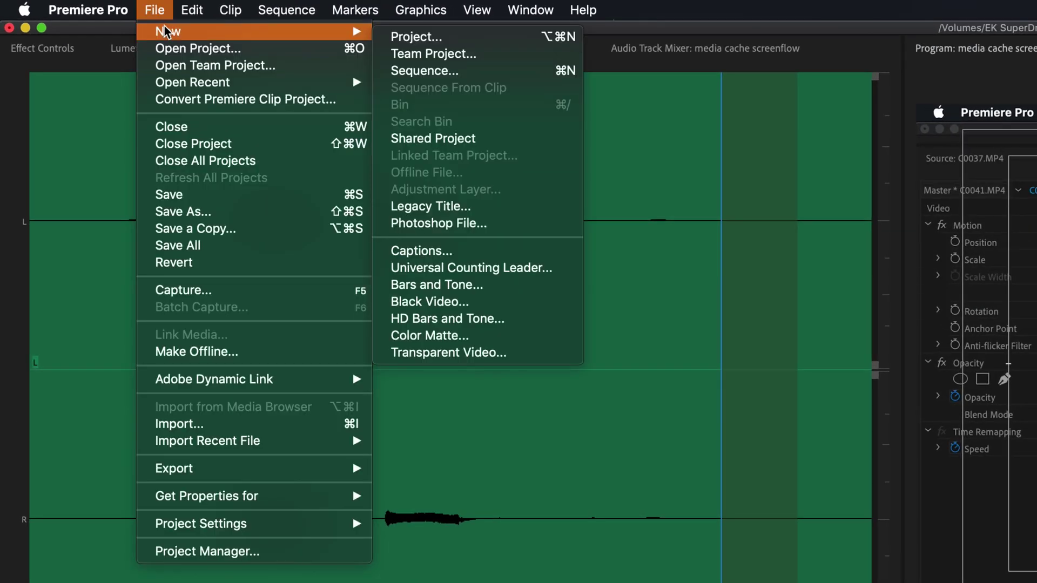
click(413, 35)
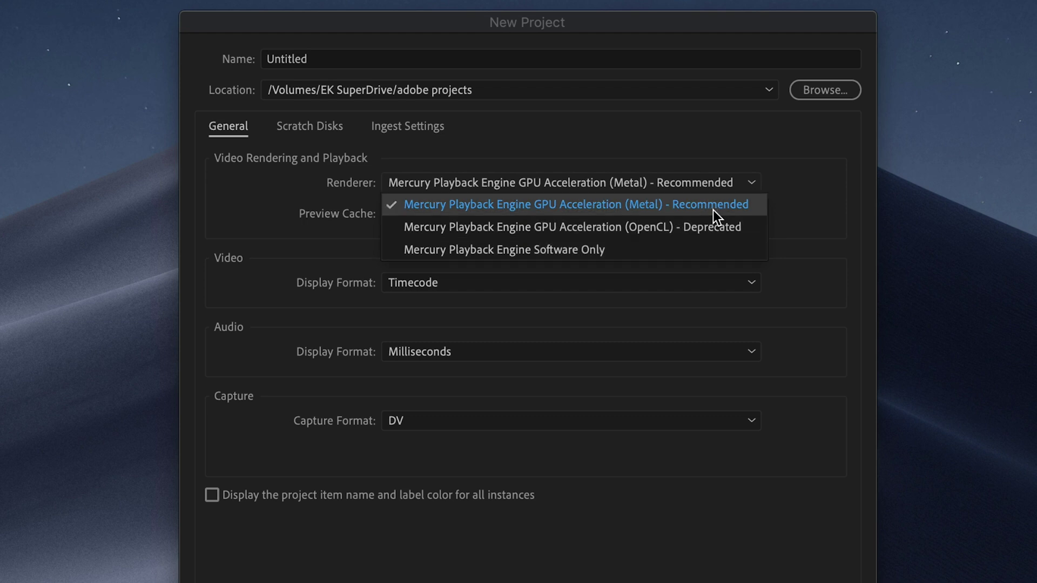
click(670, 203)
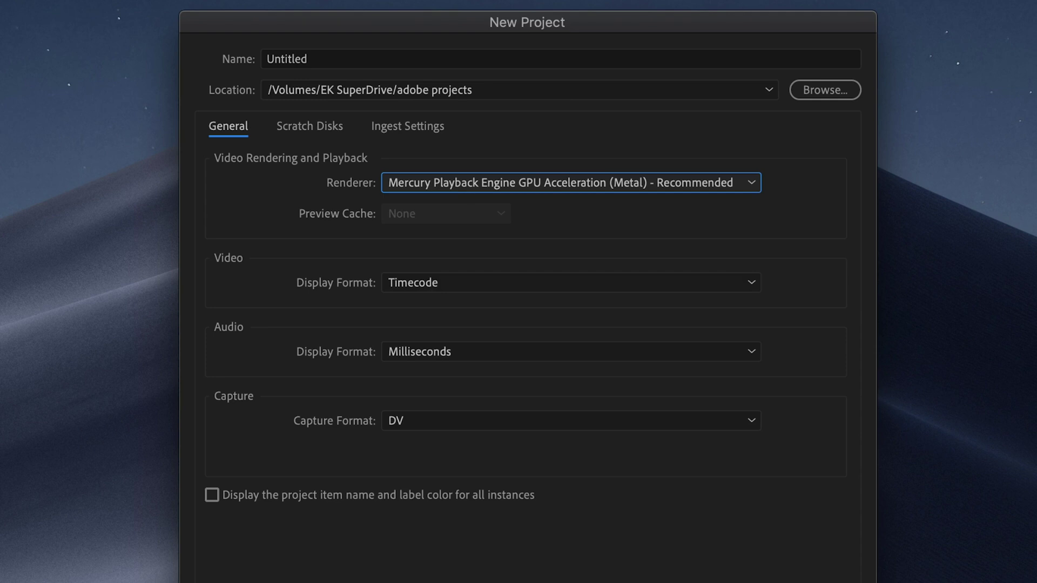
key(Return)
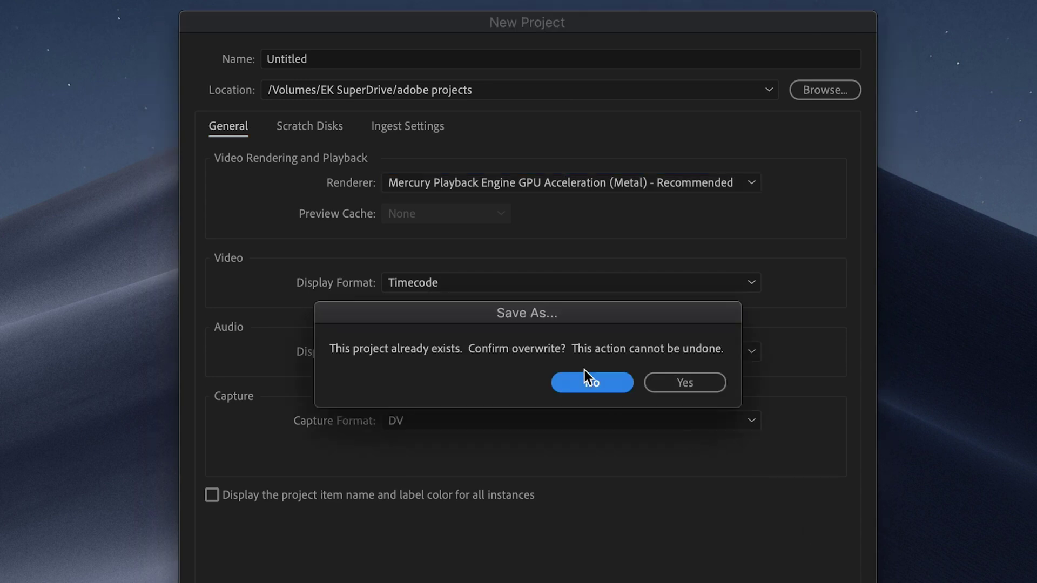
click(595, 382)
Append 'ggh' to the project name and set the renderer to GPU Acceleration (CUDA).
click(331, 61)
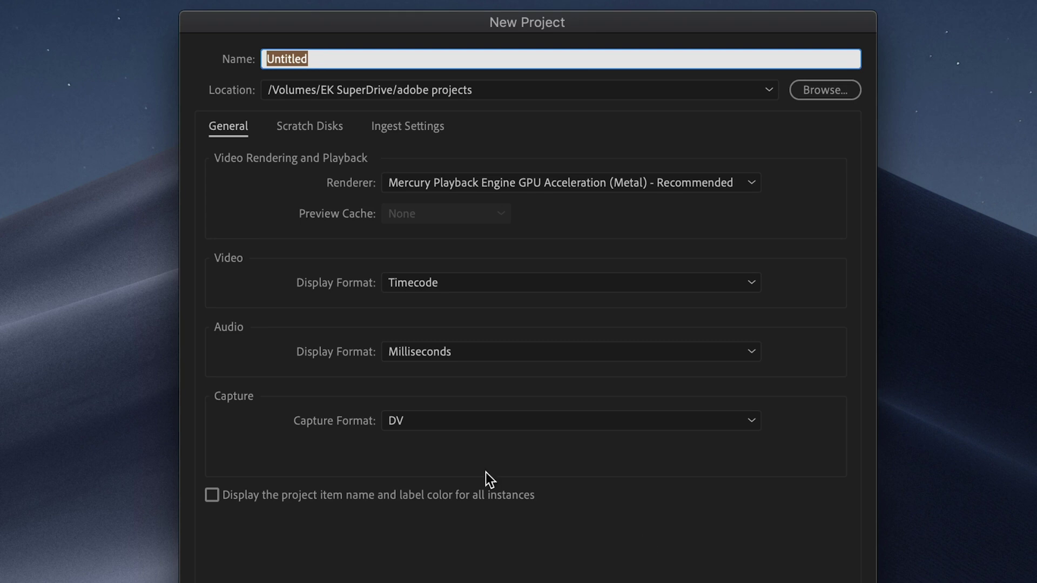
click(320, 57)
text(g)
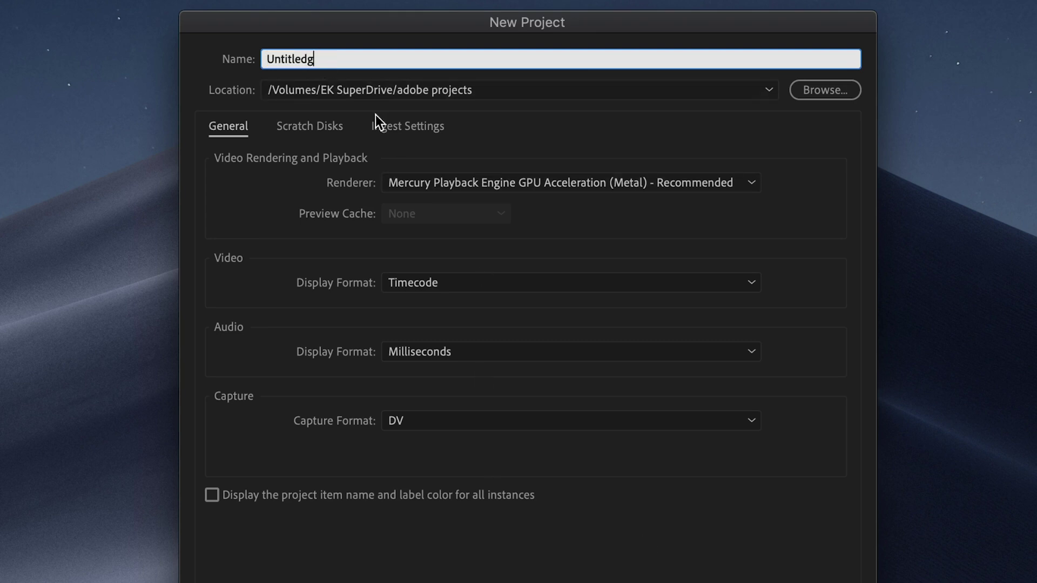
text(gh)
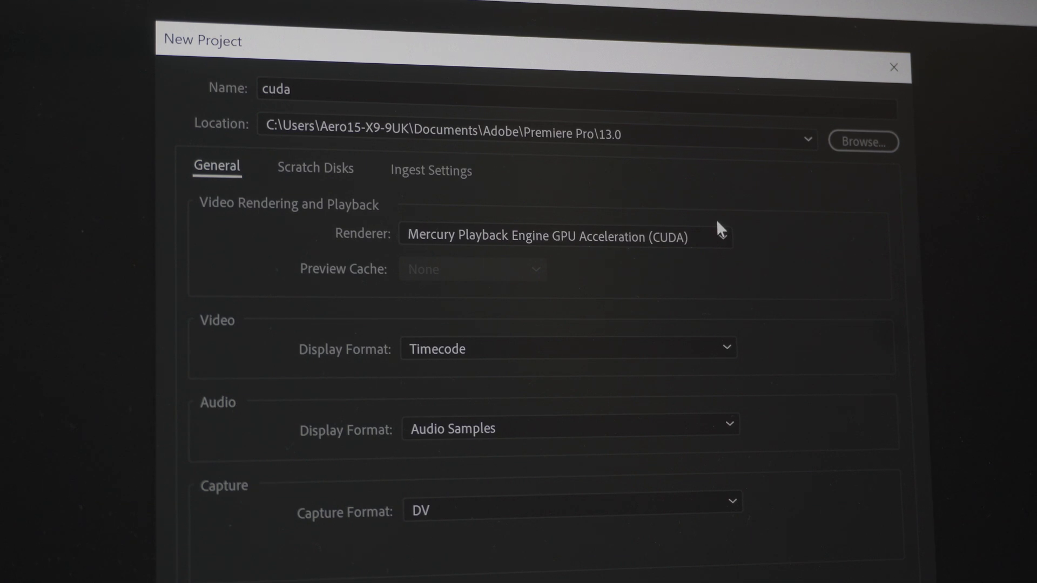
click(719, 238)
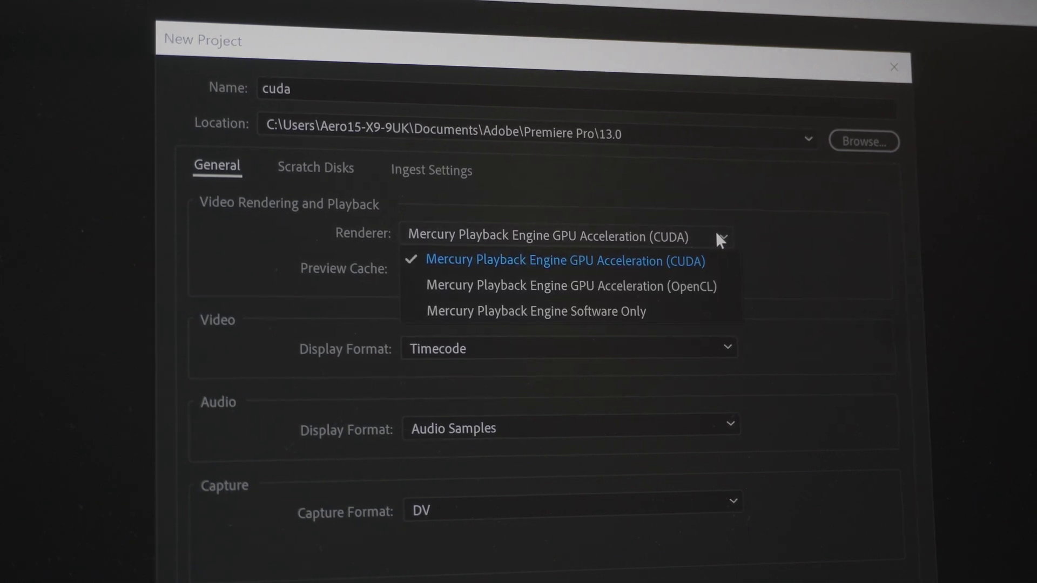
click(598, 260)
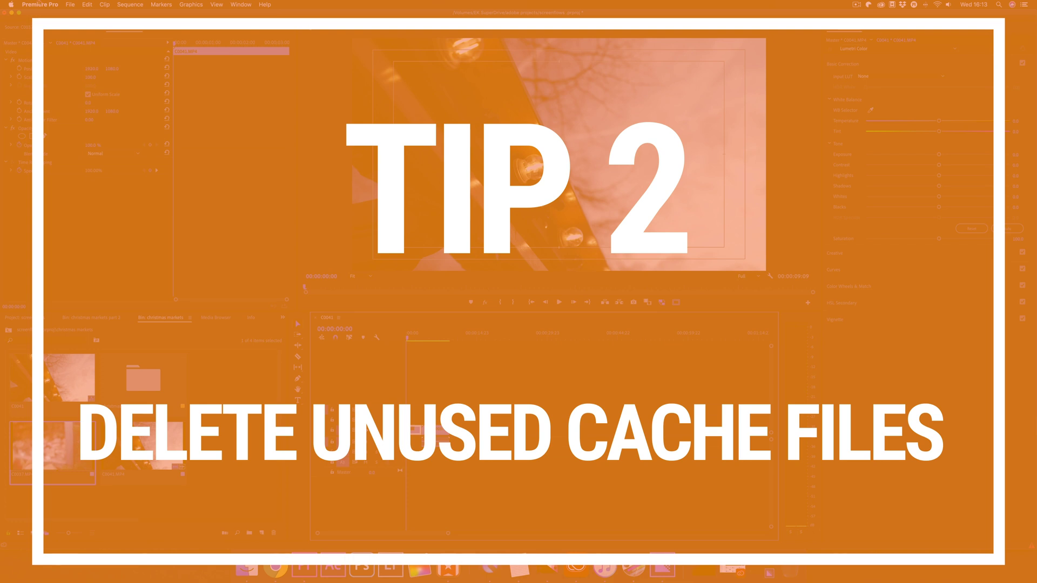
In Media Cache preferences, delete unused cache files and save with auto-delete after 10 days.
click(39, 4)
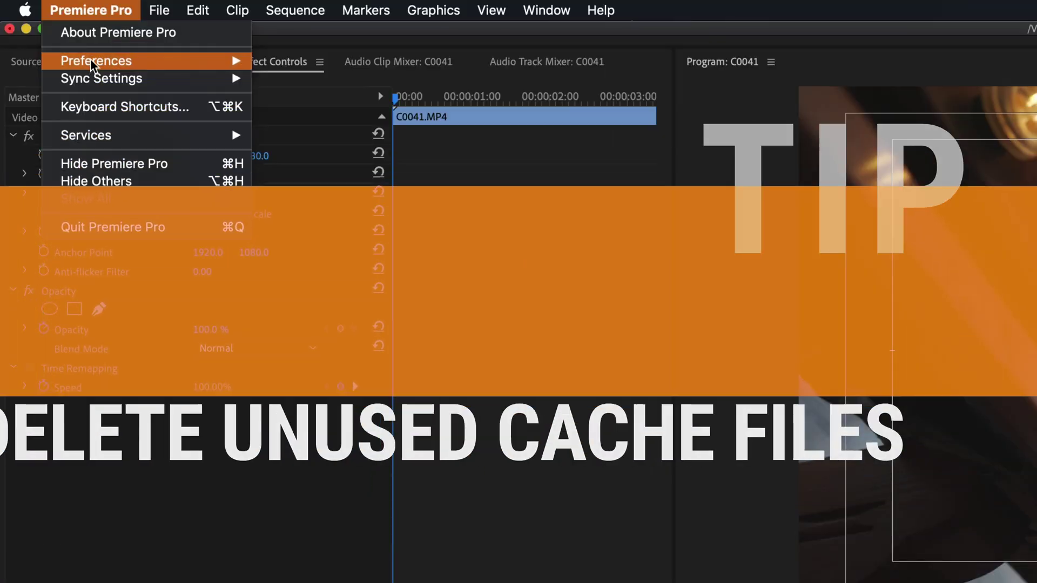
mouse_move(97, 61)
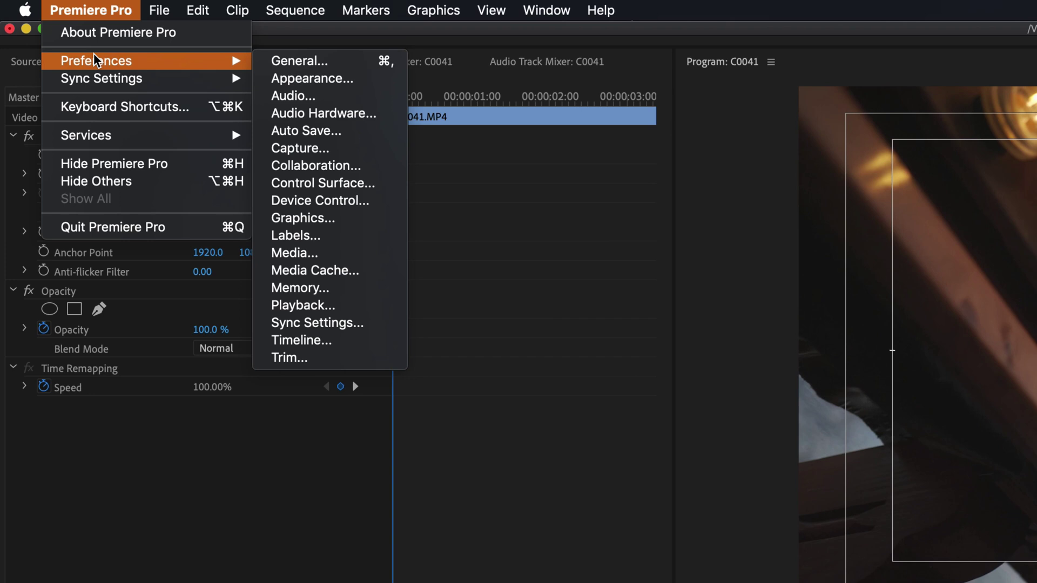
click(327, 269)
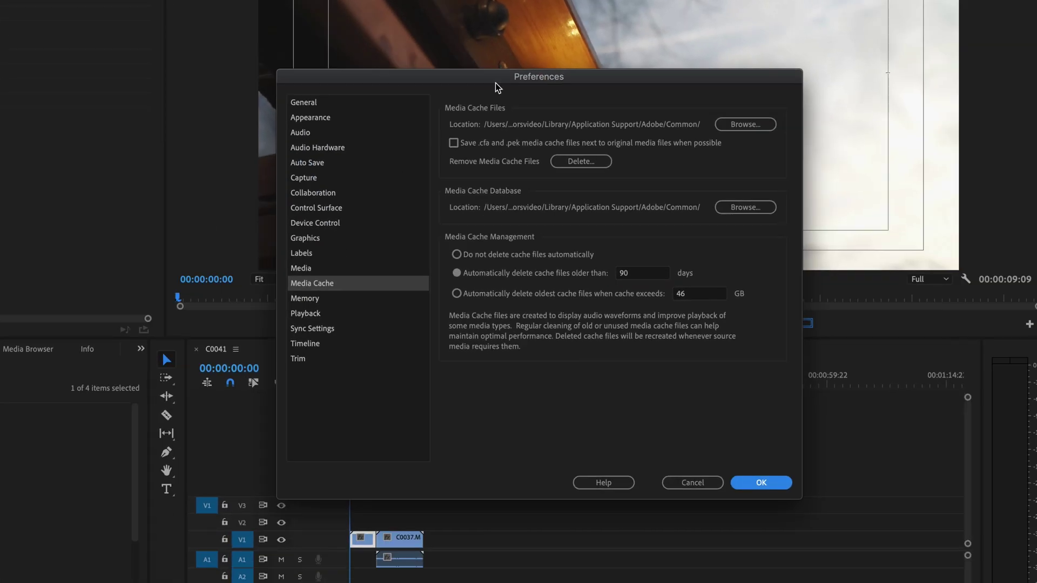
click(582, 162)
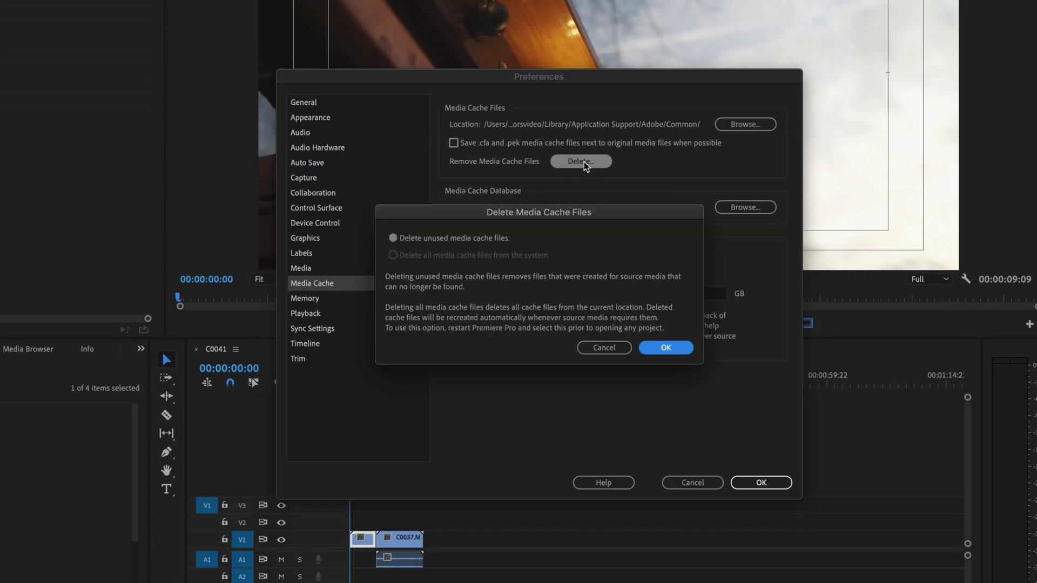
click(395, 240)
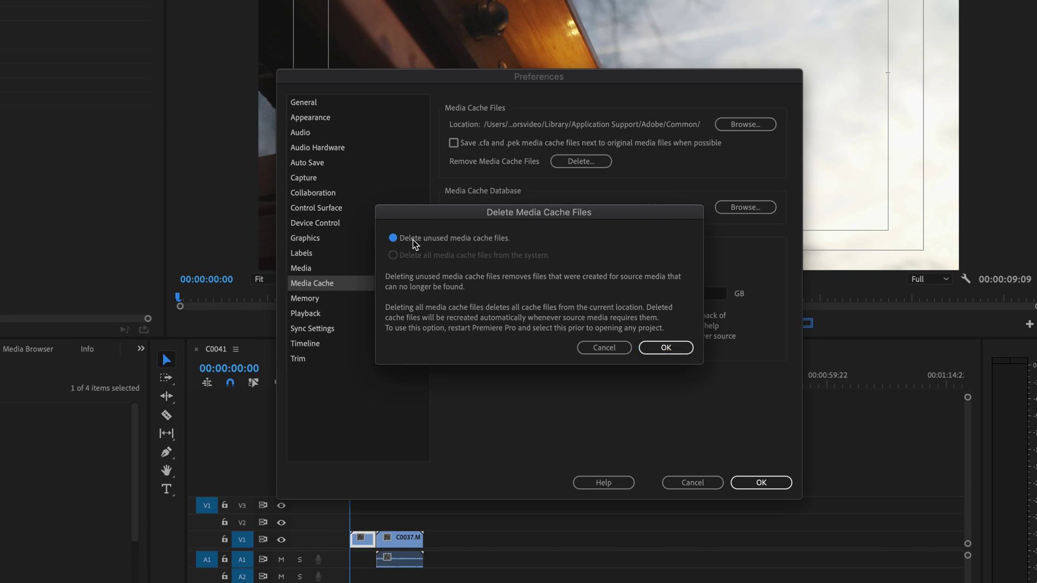
click(673, 350)
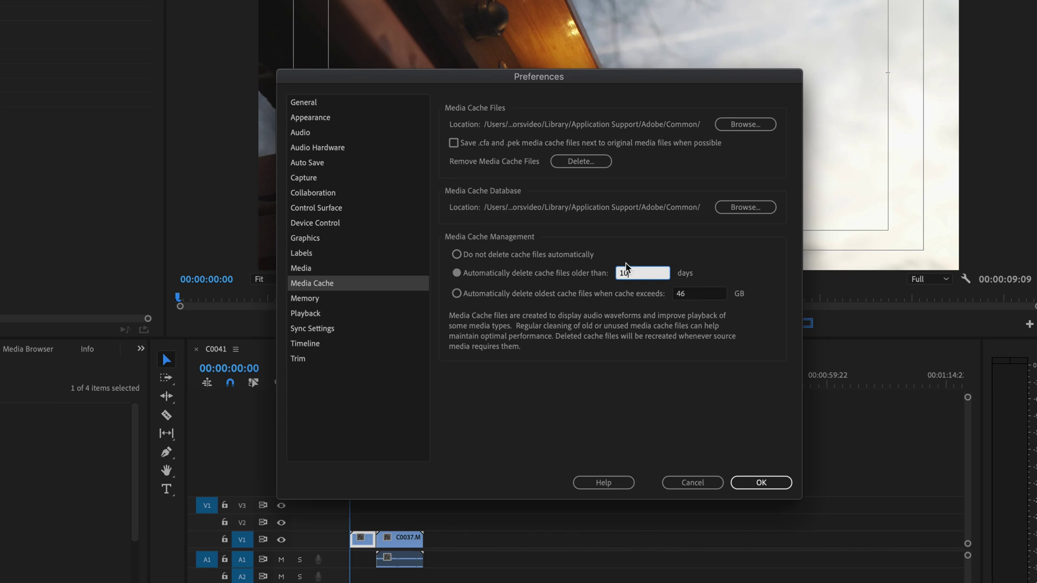
click(756, 481)
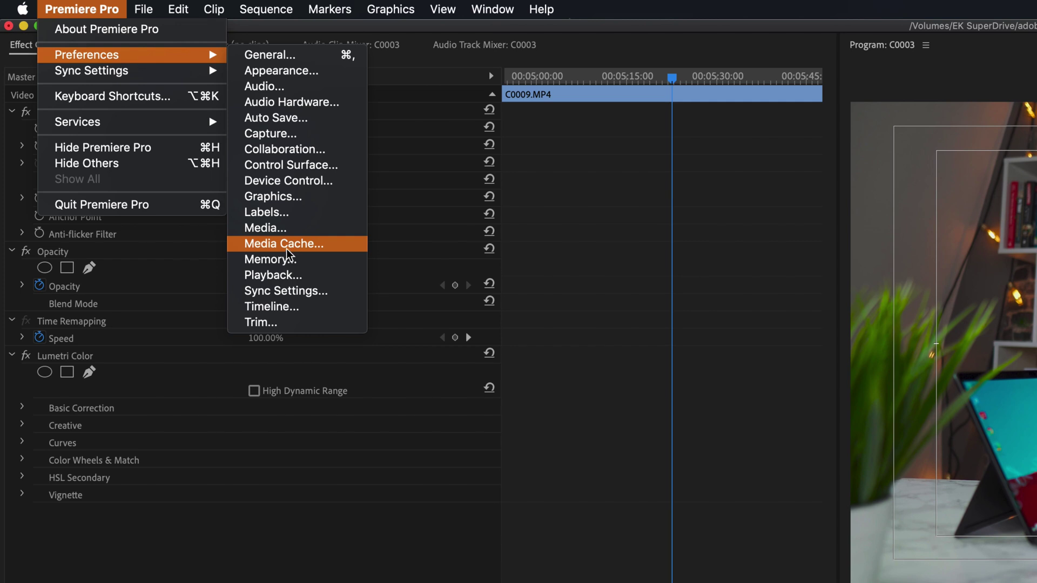
In Memory preferences, reserve 3 GB for other apps and optimize rendering for Performance.
click(282, 261)
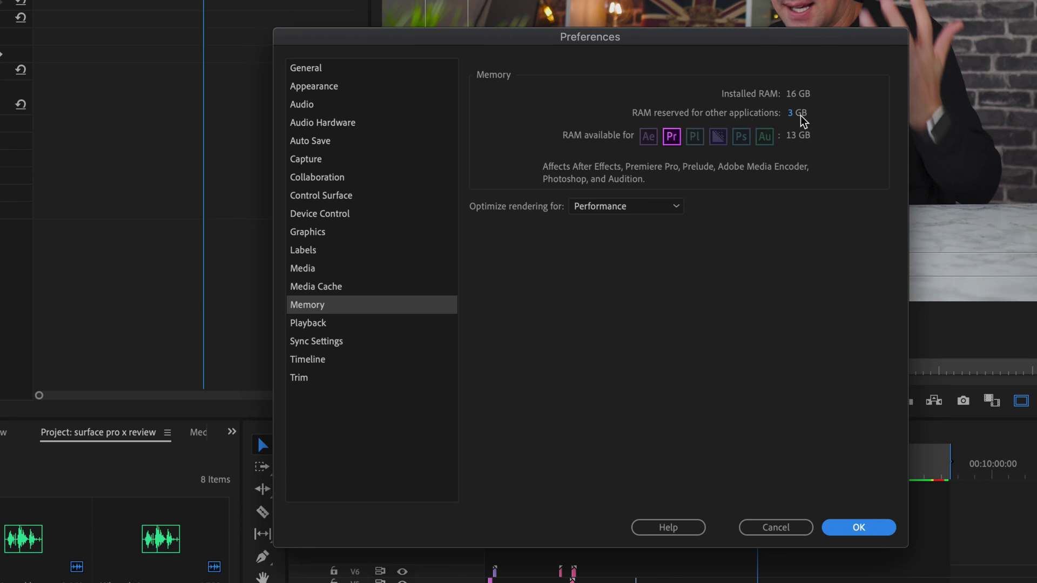
drag(793, 119, 711, 114)
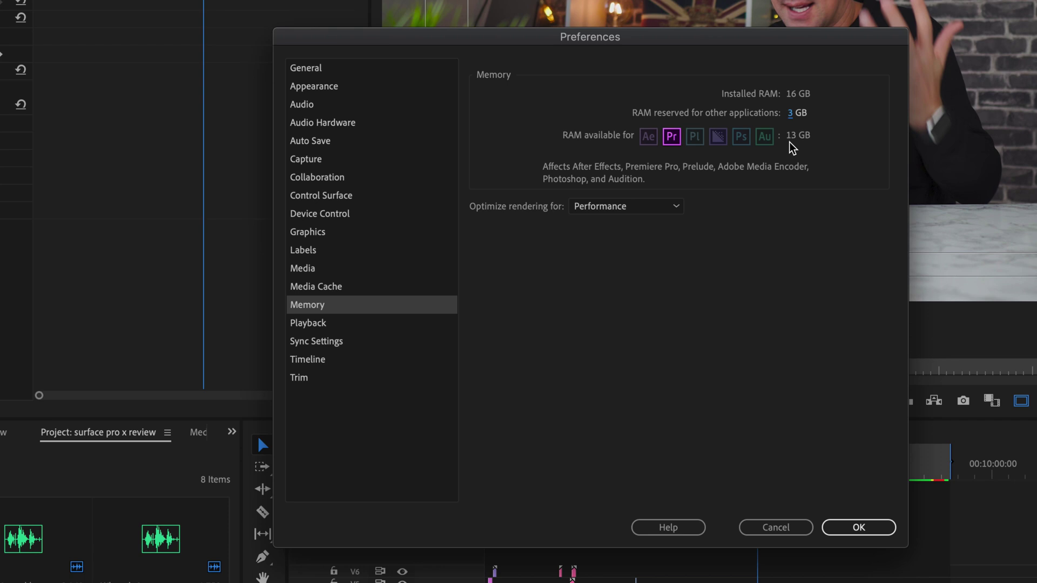
click(673, 208)
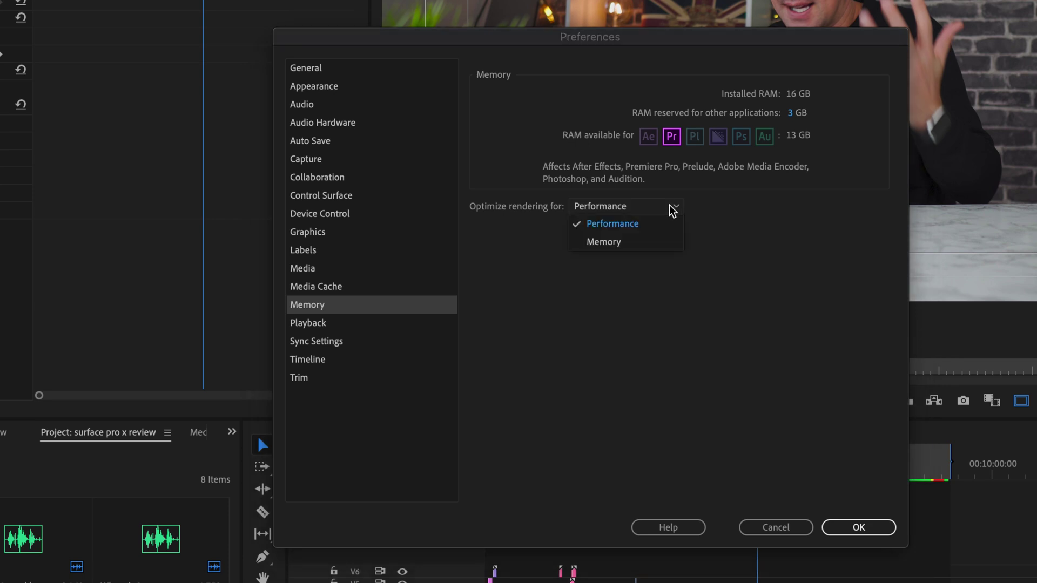
click(623, 226)
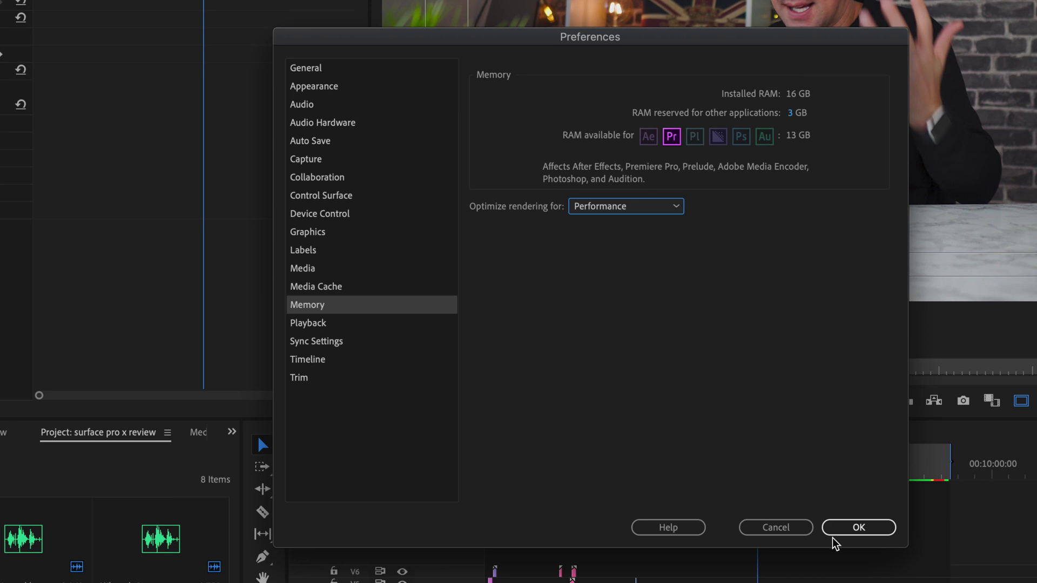
click(854, 529)
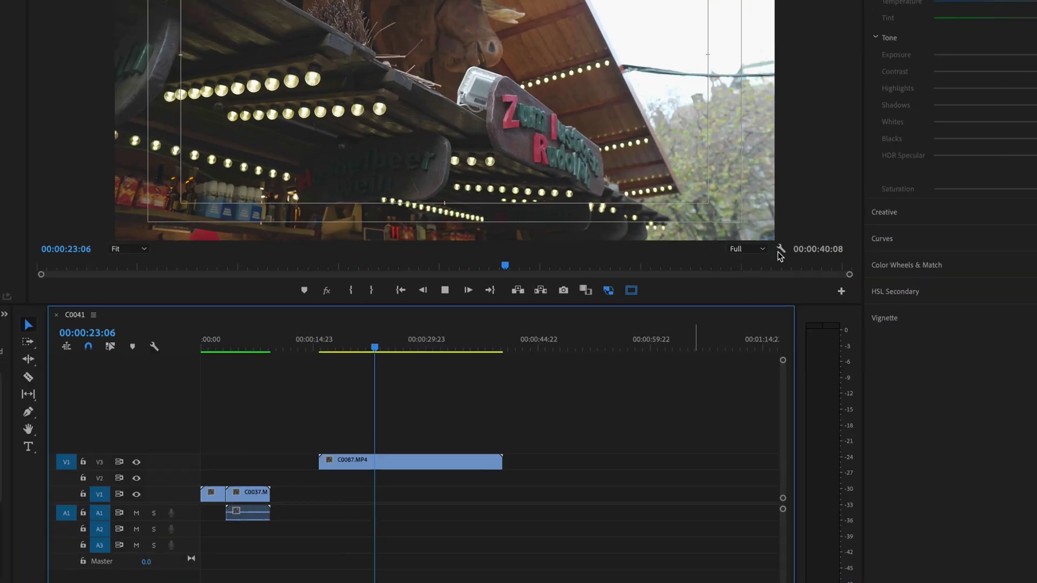
Set Program Monitor playback resolution to 1/8 and play the sequence from 00:00:20:06.
click(742, 249)
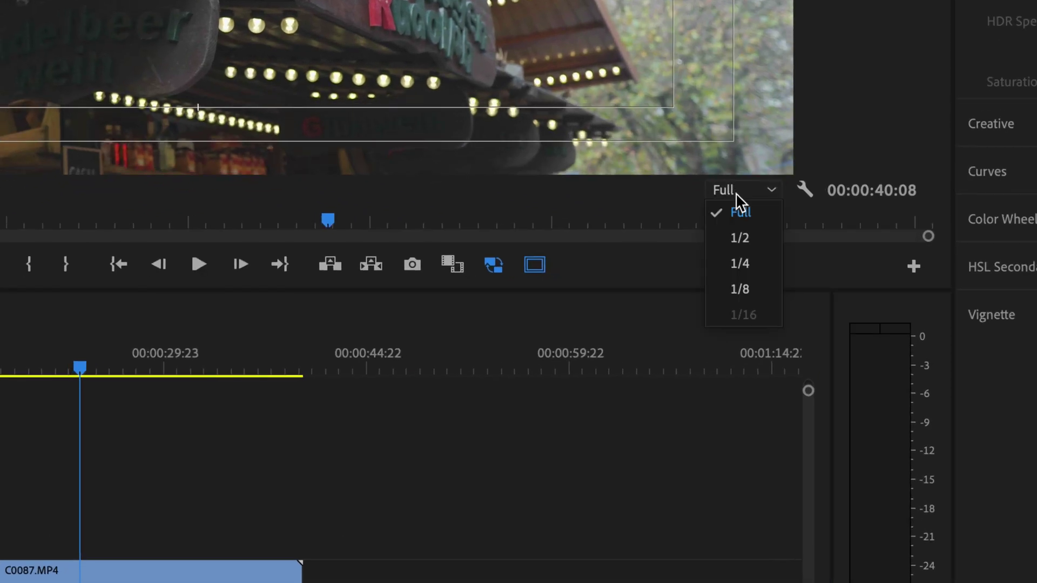
click(741, 289)
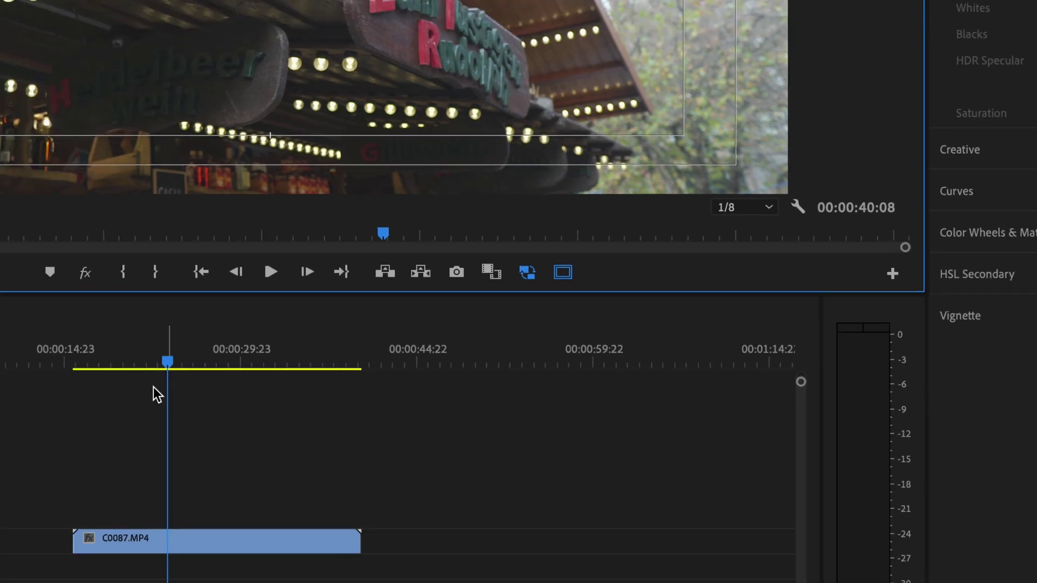
click(43, 378)
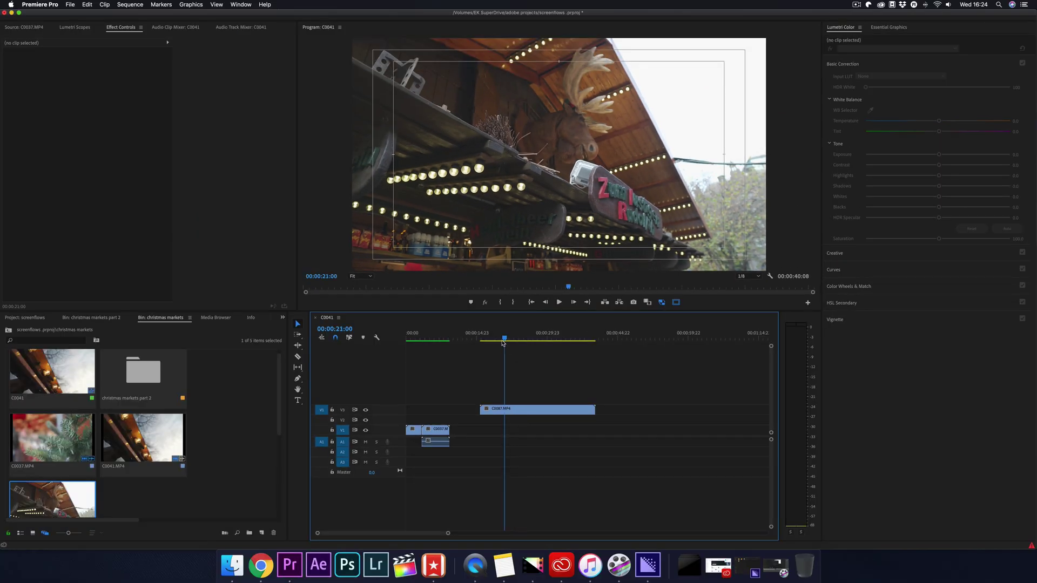
click(502, 342)
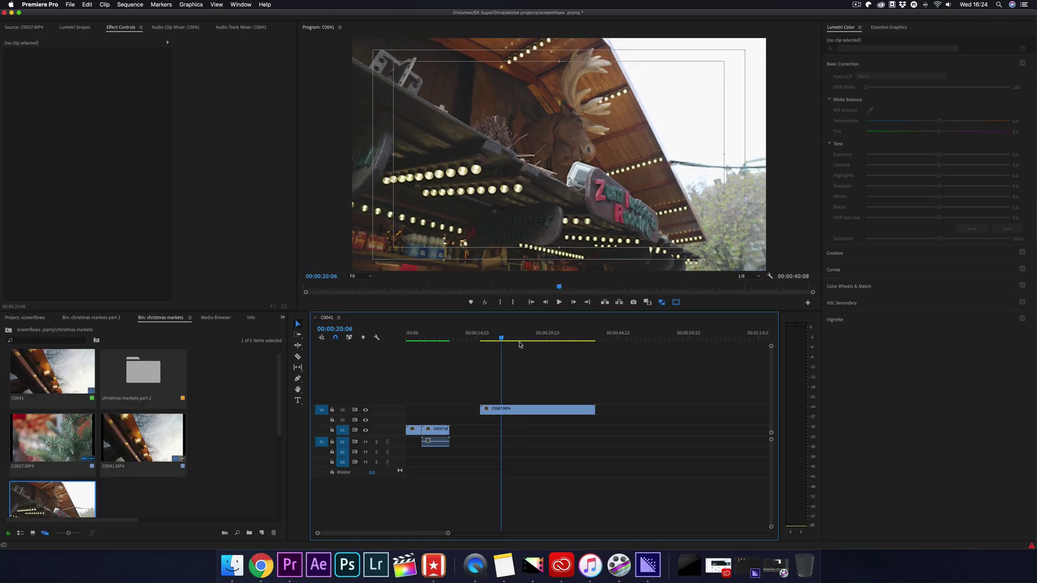
key(space)
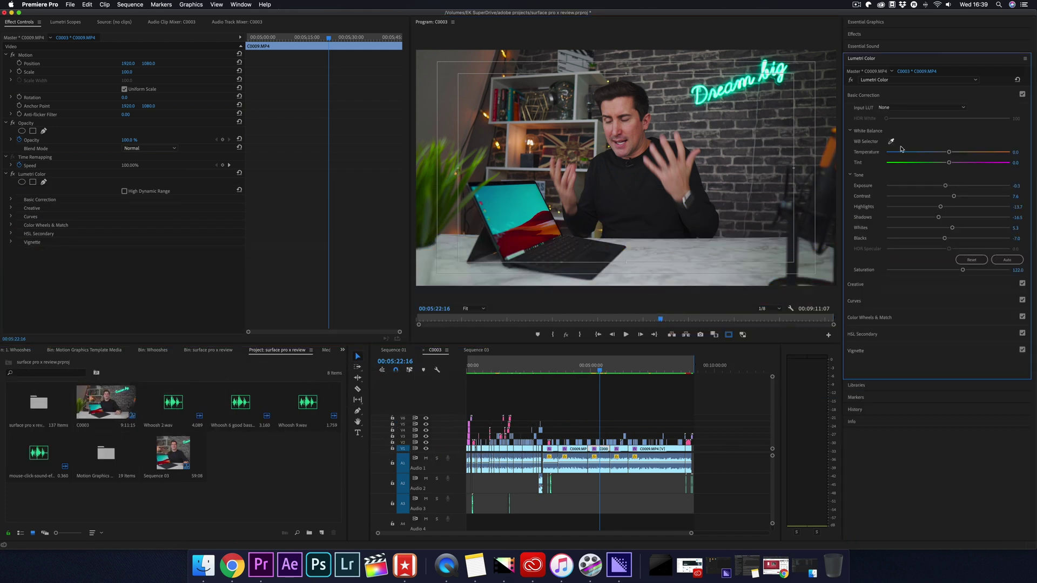
click(864, 97)
Expand and collapse the Lumetri Basic Correction, Creative and Curves sections, leaving Basic Correction open.
click(870, 111)
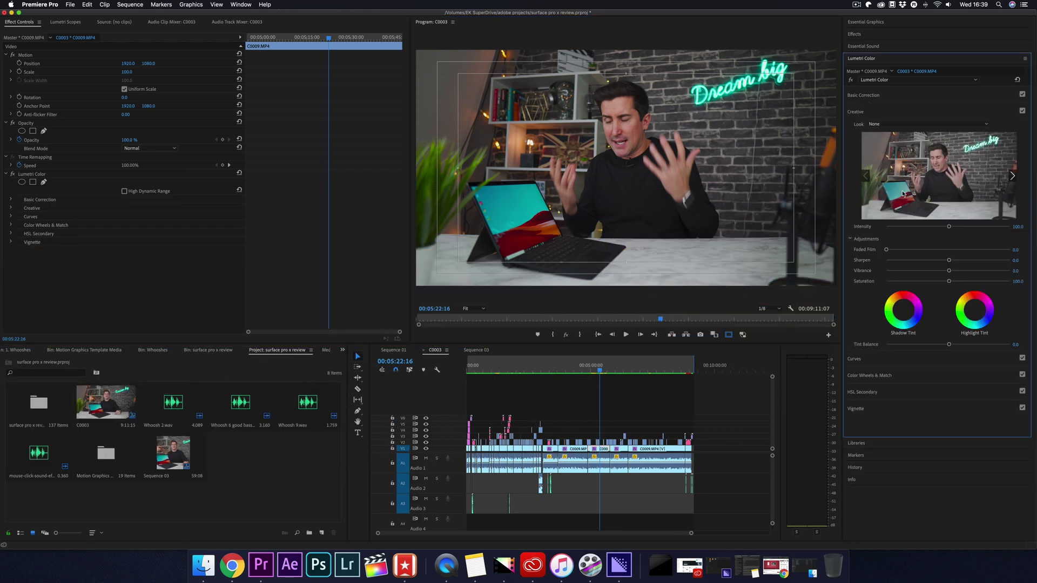
click(885, 108)
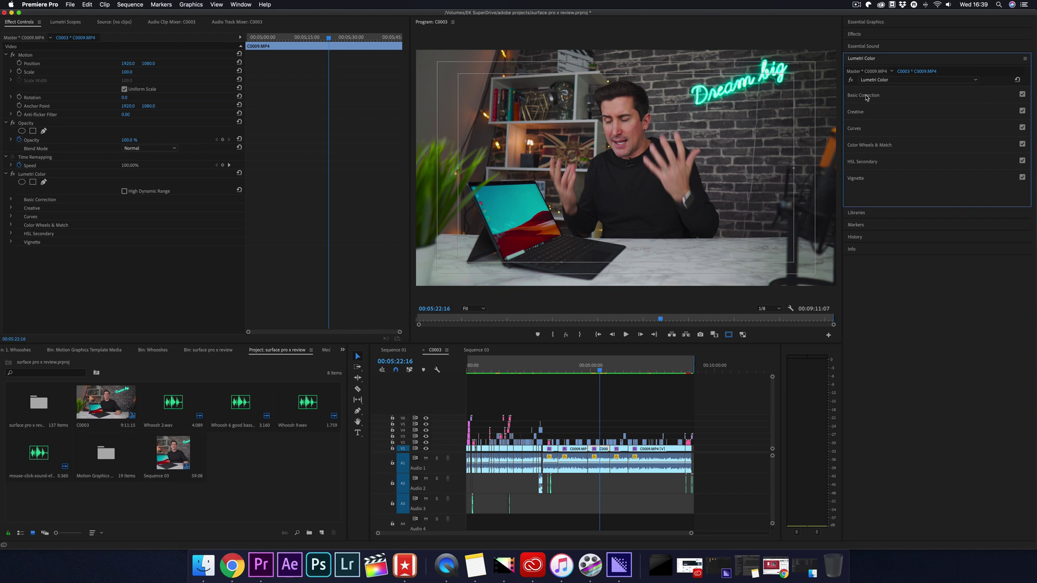
click(864, 129)
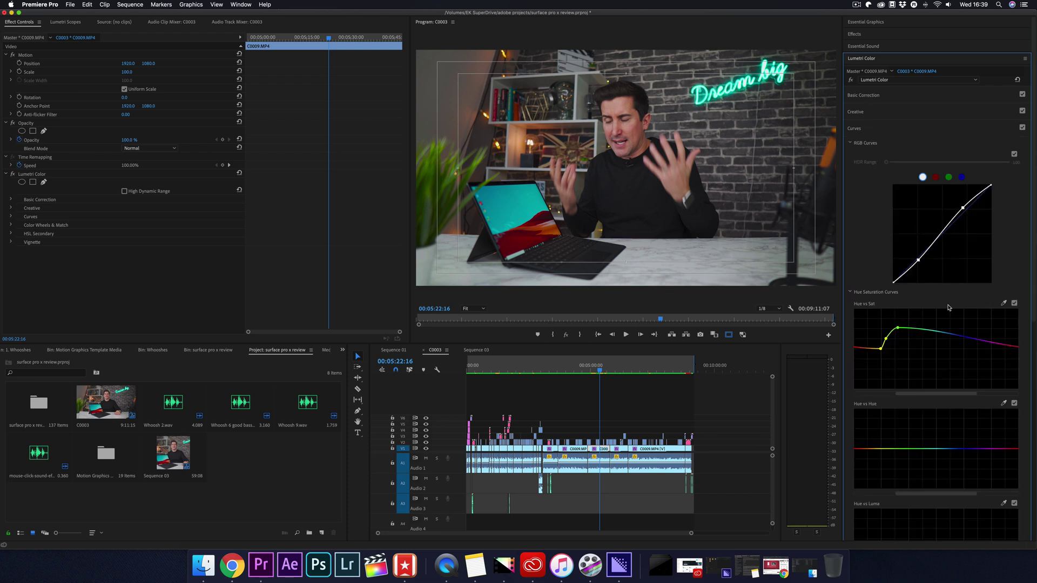
click(882, 127)
click(879, 112)
click(874, 97)
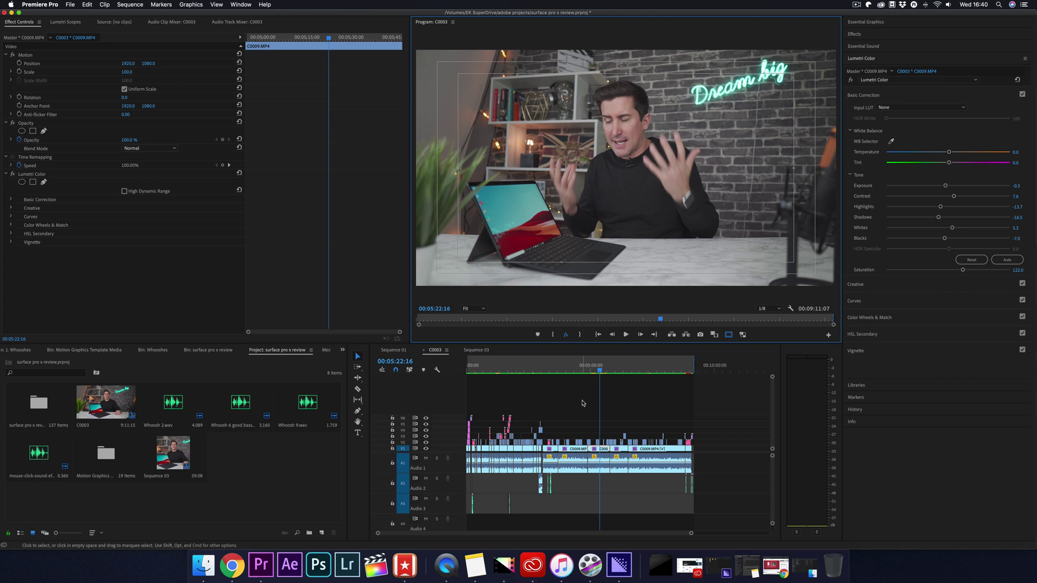
Turn on Global FX Mute and add its button to the Program Monitor transport bar.
click(566, 335)
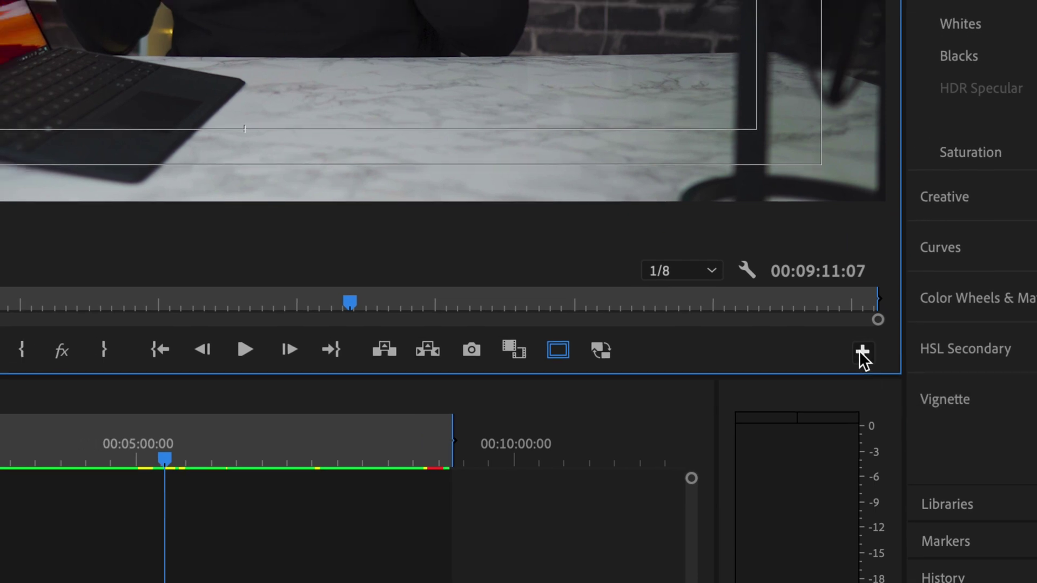
click(829, 342)
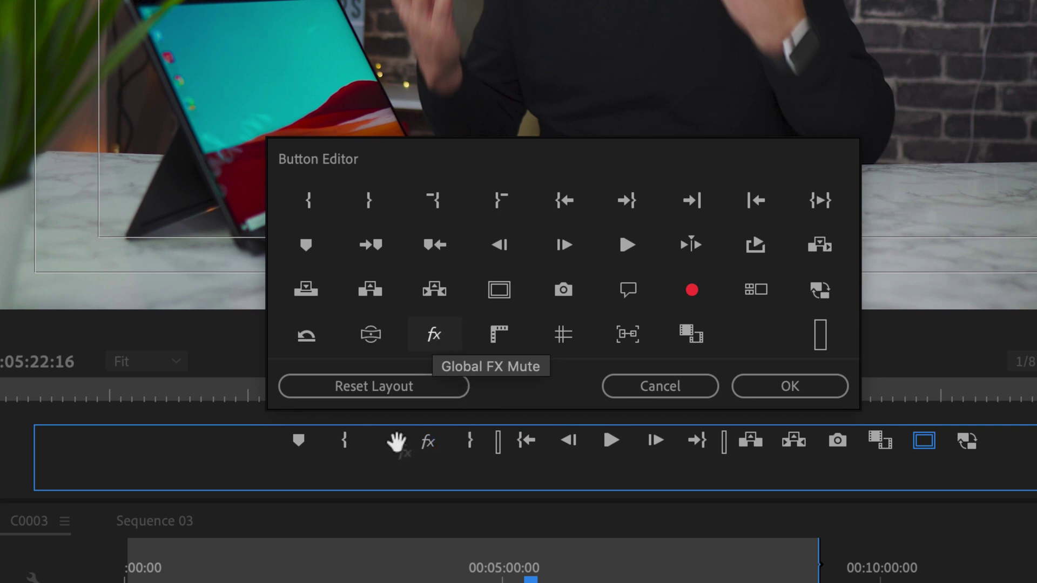
drag(381, 442, 383, 443)
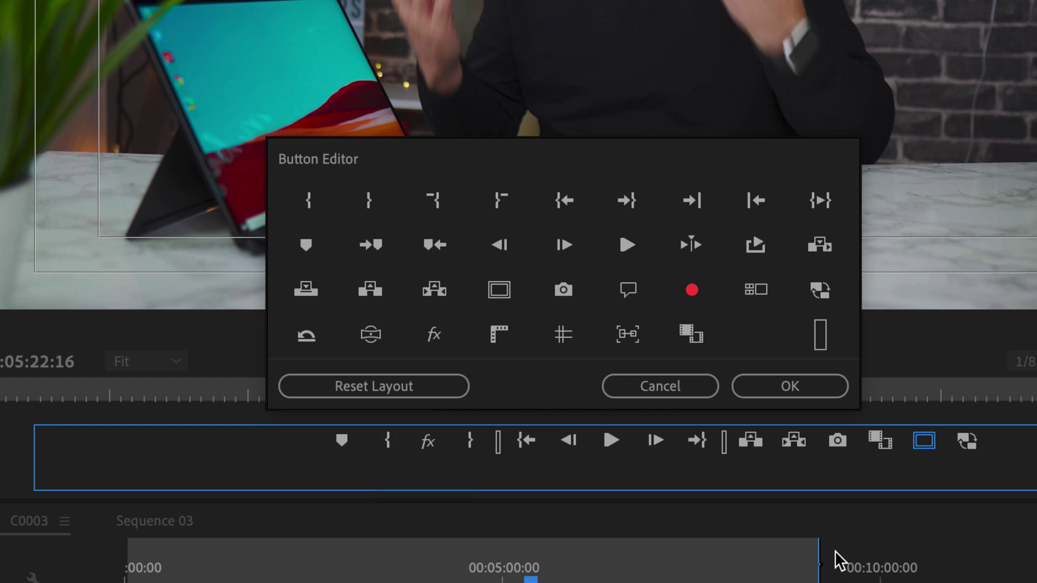
click(789, 381)
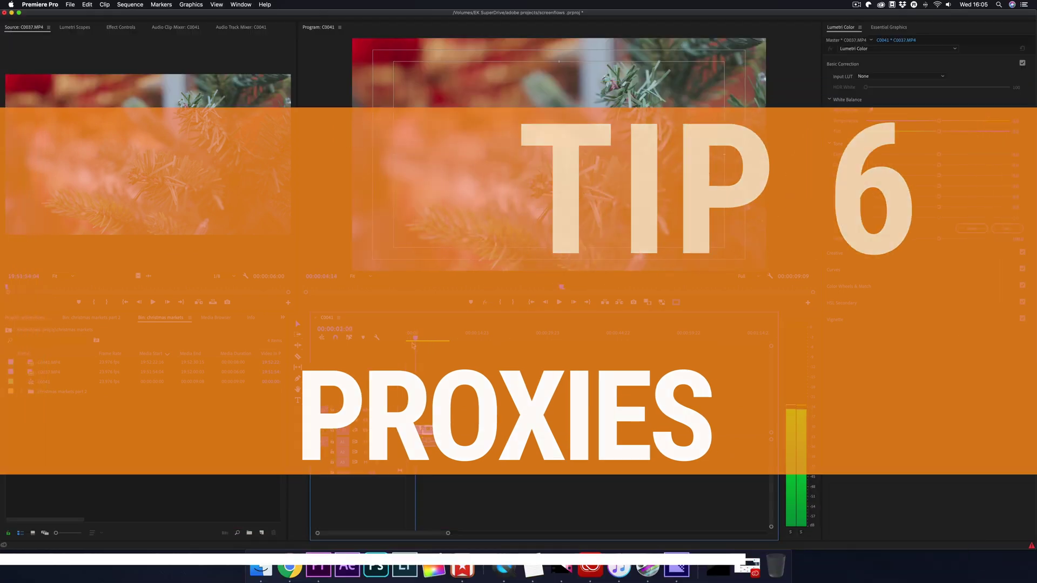
Return the playhead to the start and queue proxy creation for C0041.MP4.
key(Home)
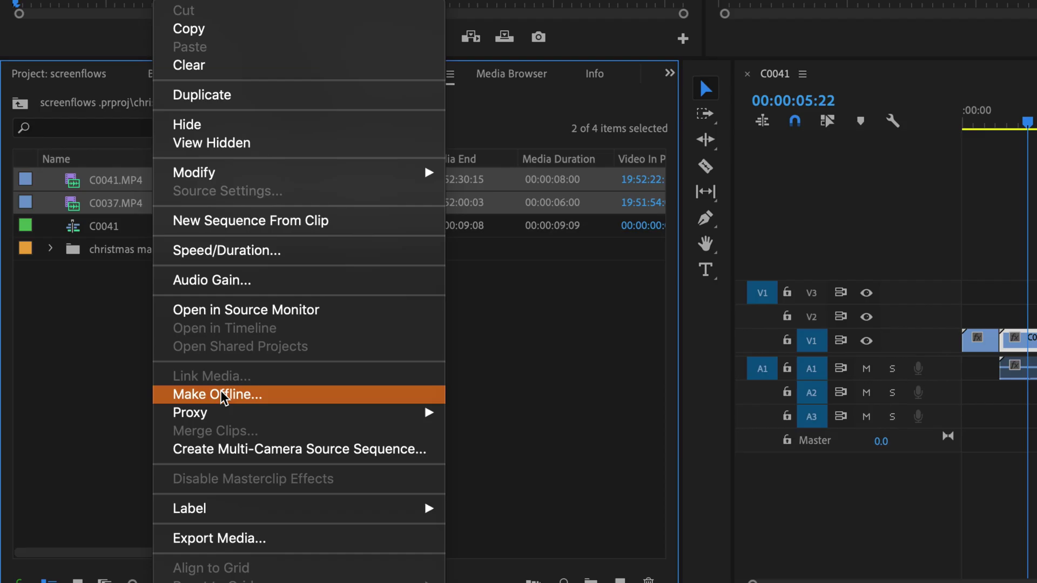
mouse_move(262, 413)
click(567, 414)
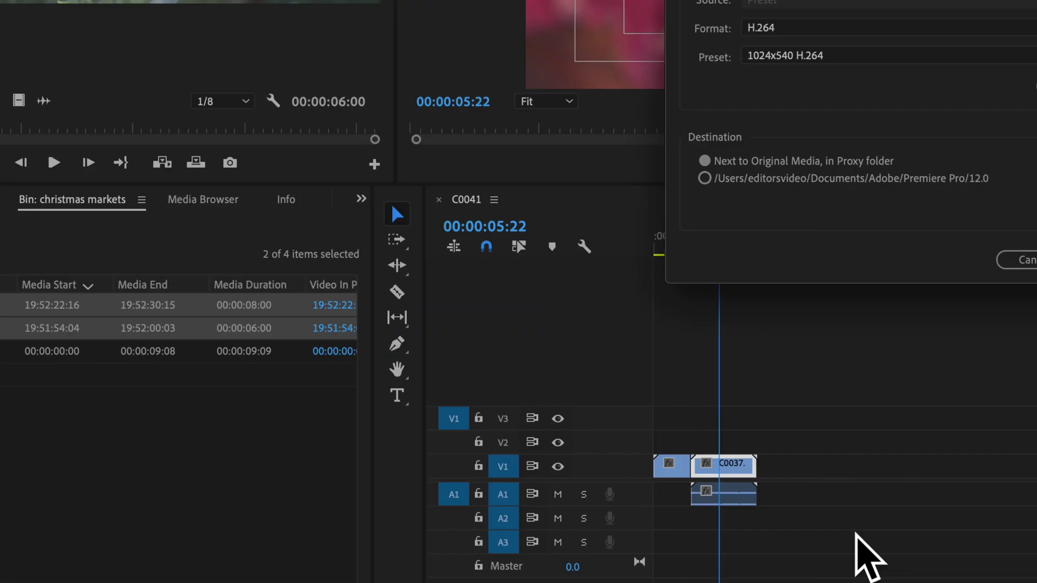
click(744, 414)
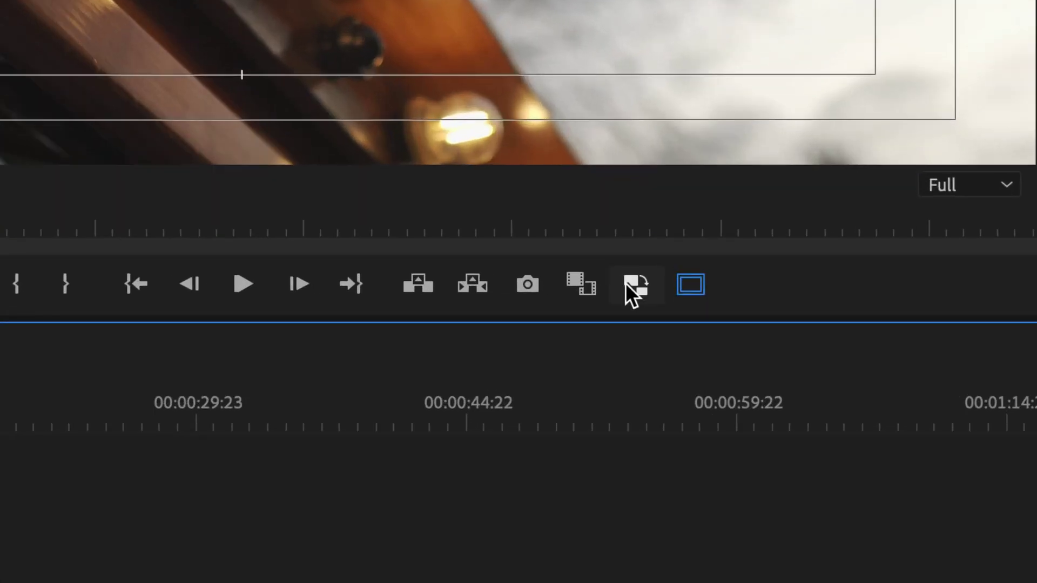
Turn on Toggle Proxies and briefly play the sequence using proxy media.
click(662, 303)
key(space)
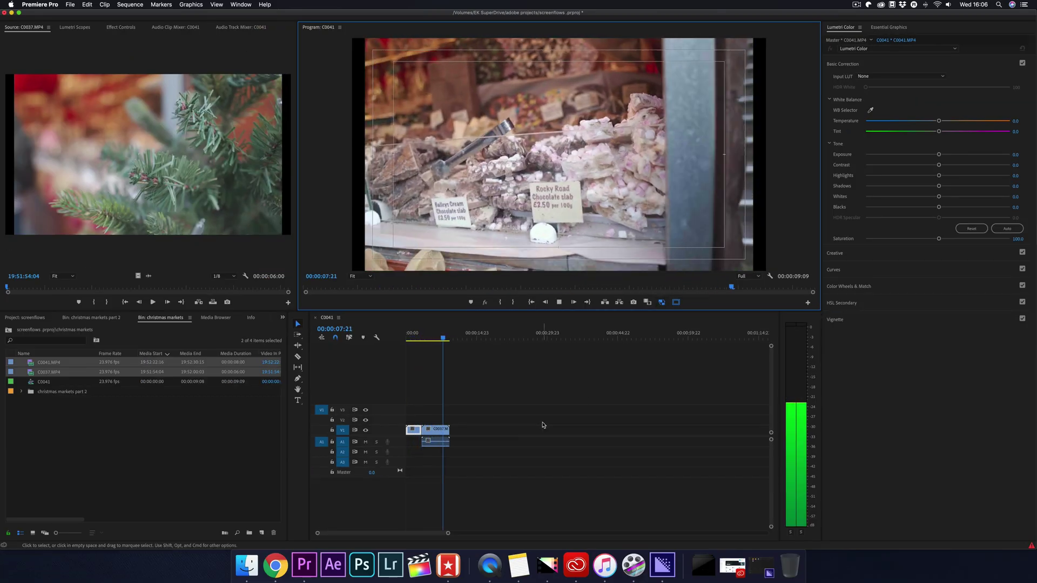
key(space)
Add C0037.MP4 to the selection and queue proxy creation for both clips.
click(417, 338)
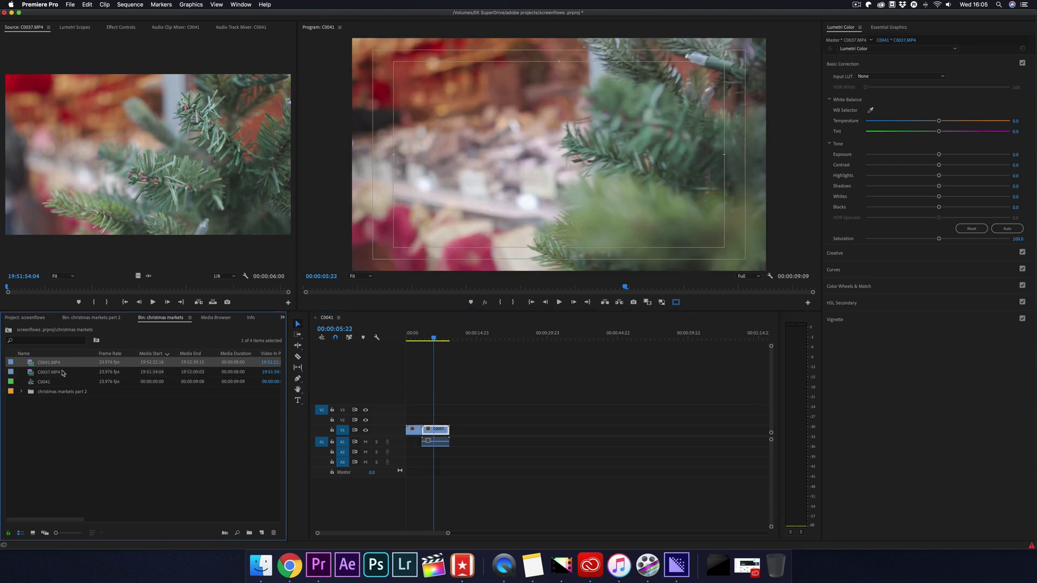
shift+click(62, 373)
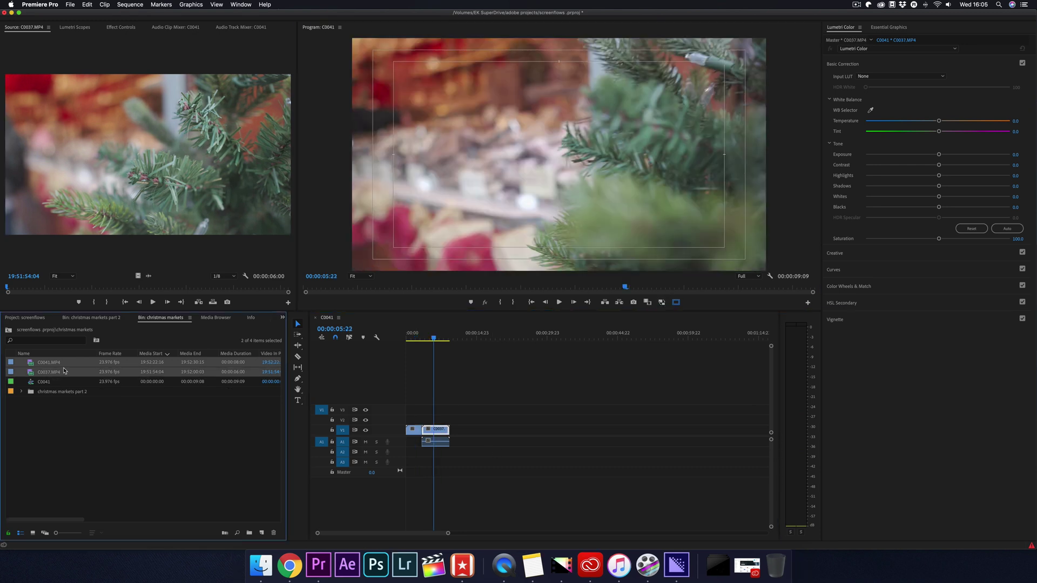
right_click(63, 371)
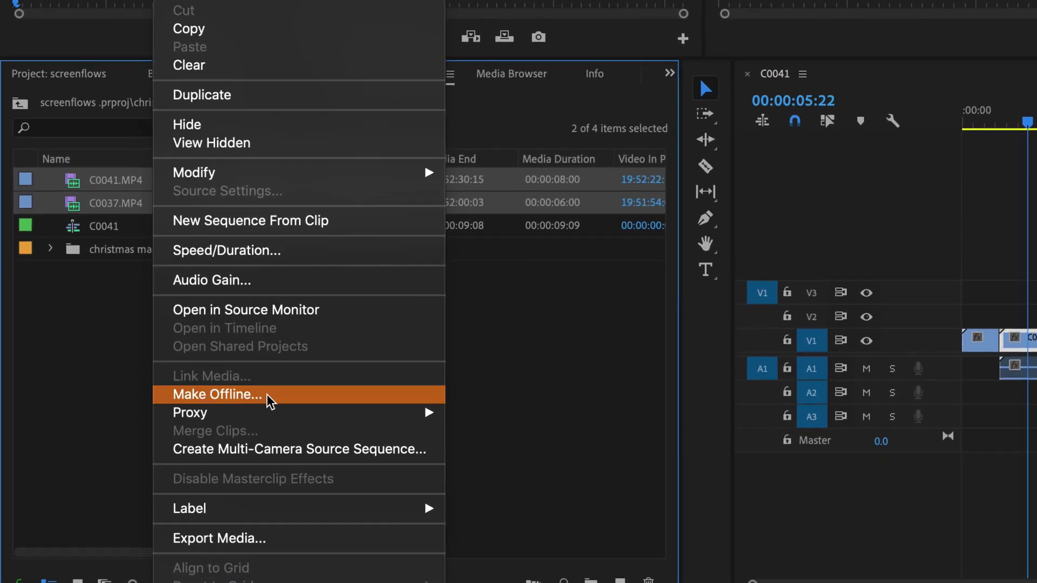
mouse_move(173, 461)
click(591, 409)
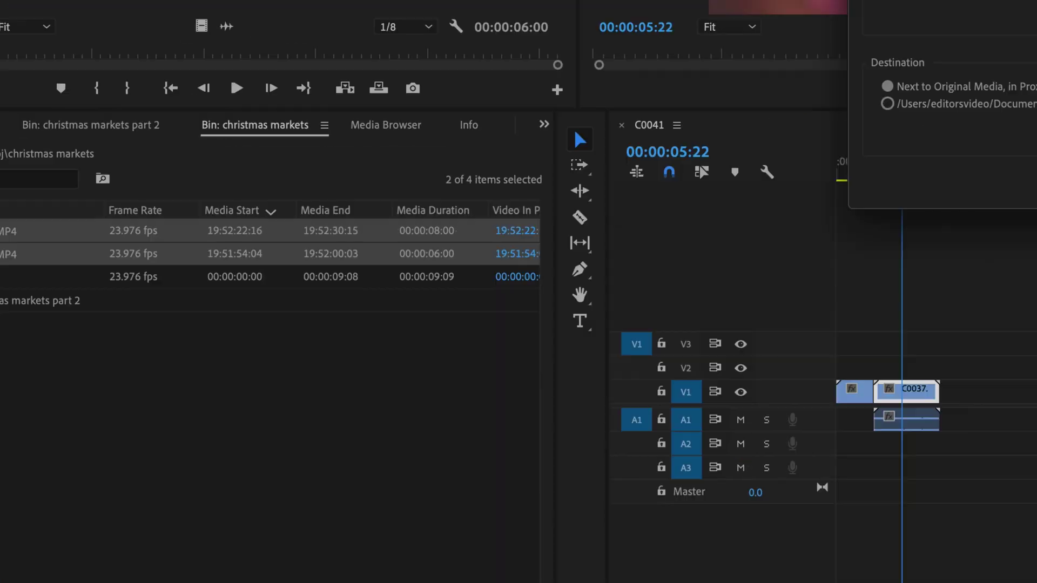
click(741, 412)
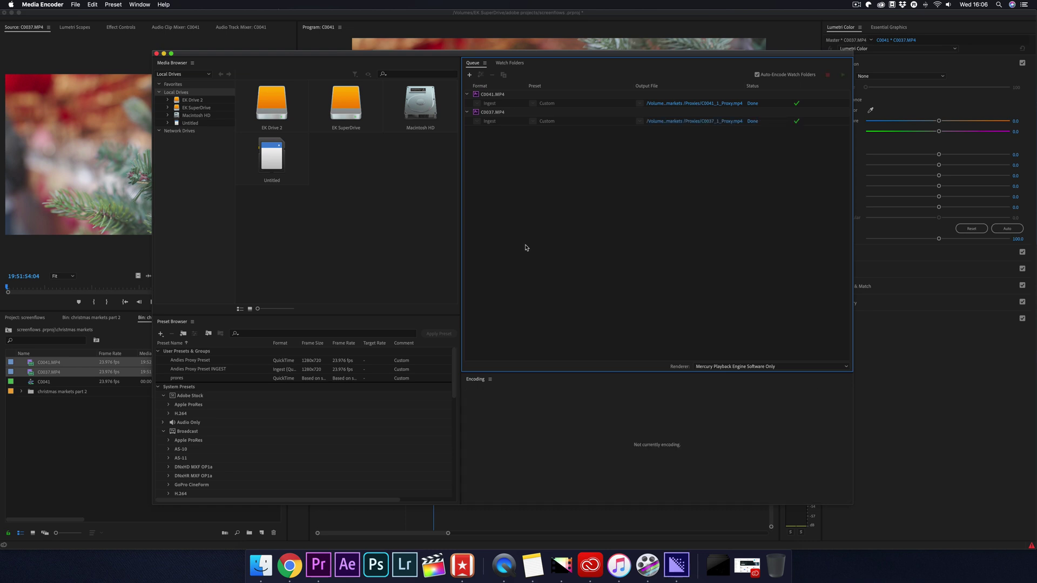
Minimize Media Encoder once both proxy jobs show Done.
click(164, 53)
Drag the playhead back into the C0041 clip to show the light-bulb shot.
click(439, 341)
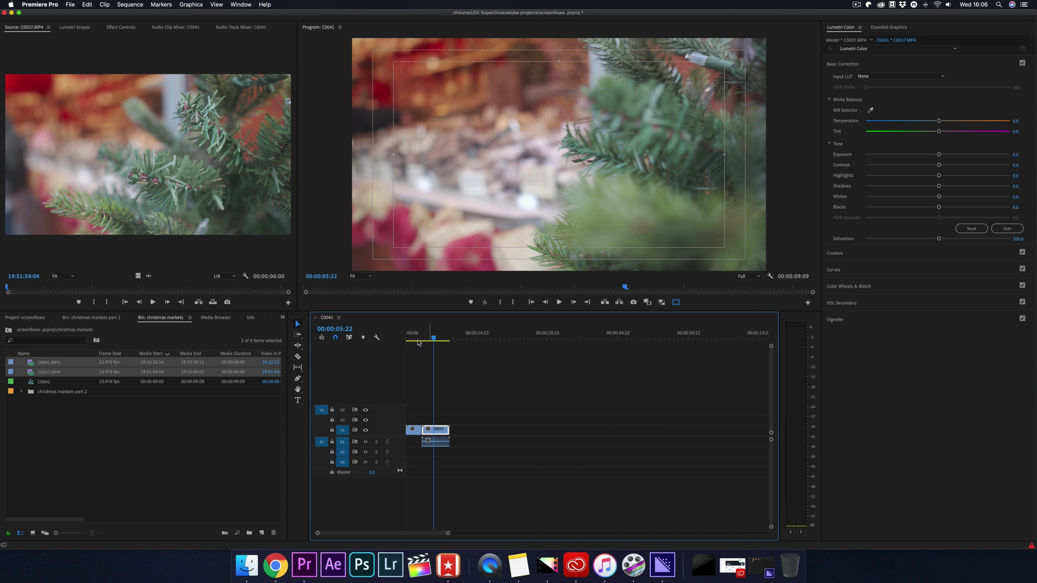
drag(438, 340, 413, 339)
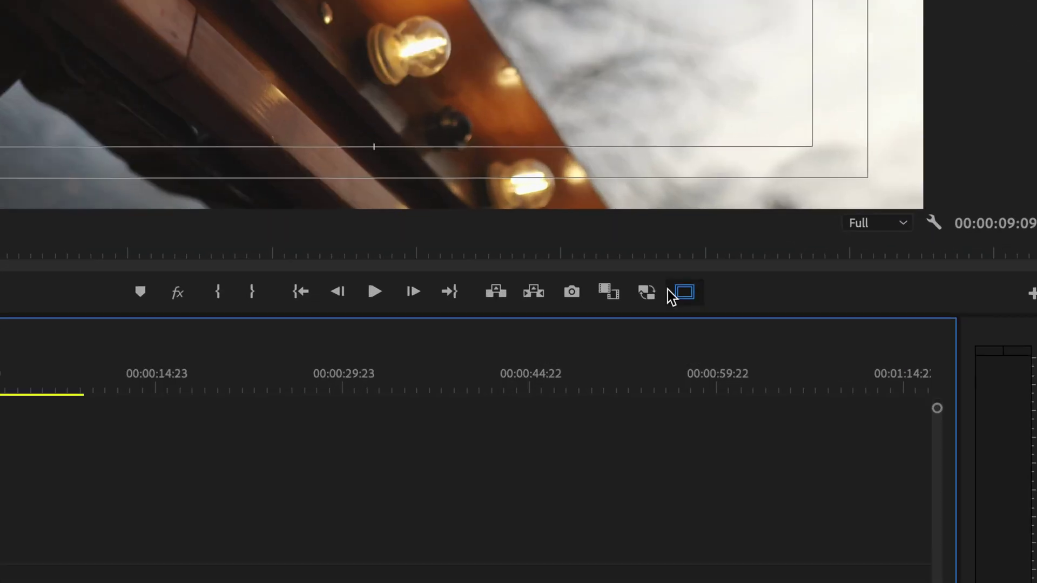